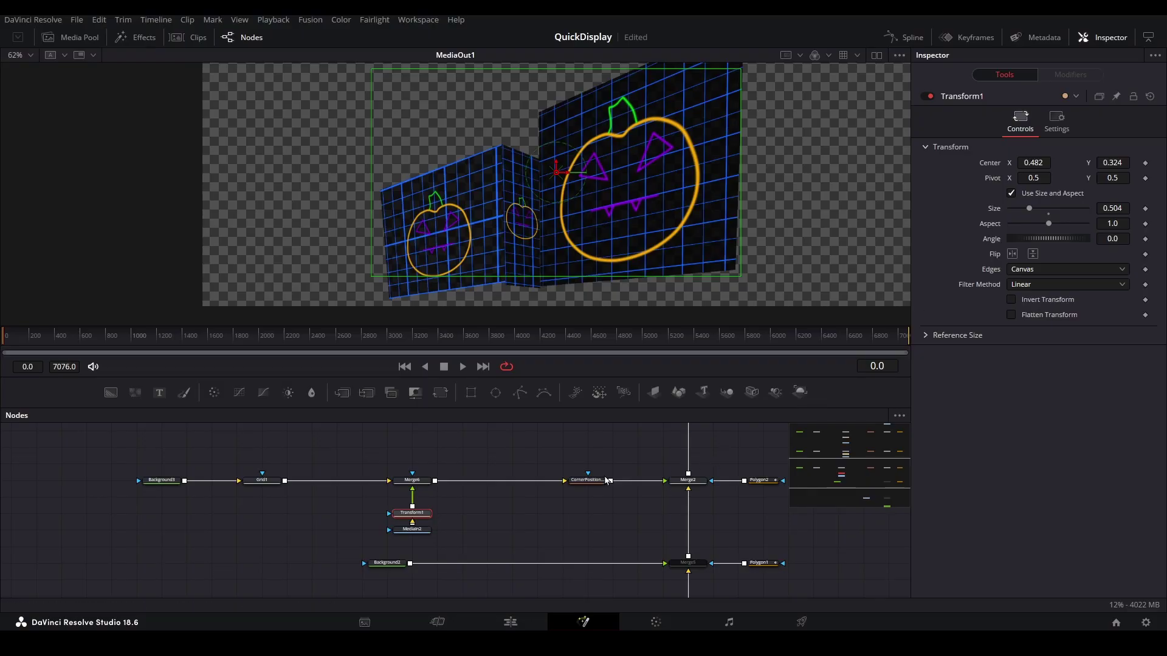
Select CornerPositioner1 and raise the pumpkin grid's top-left corner pin in the viewer
left_click(606, 481)
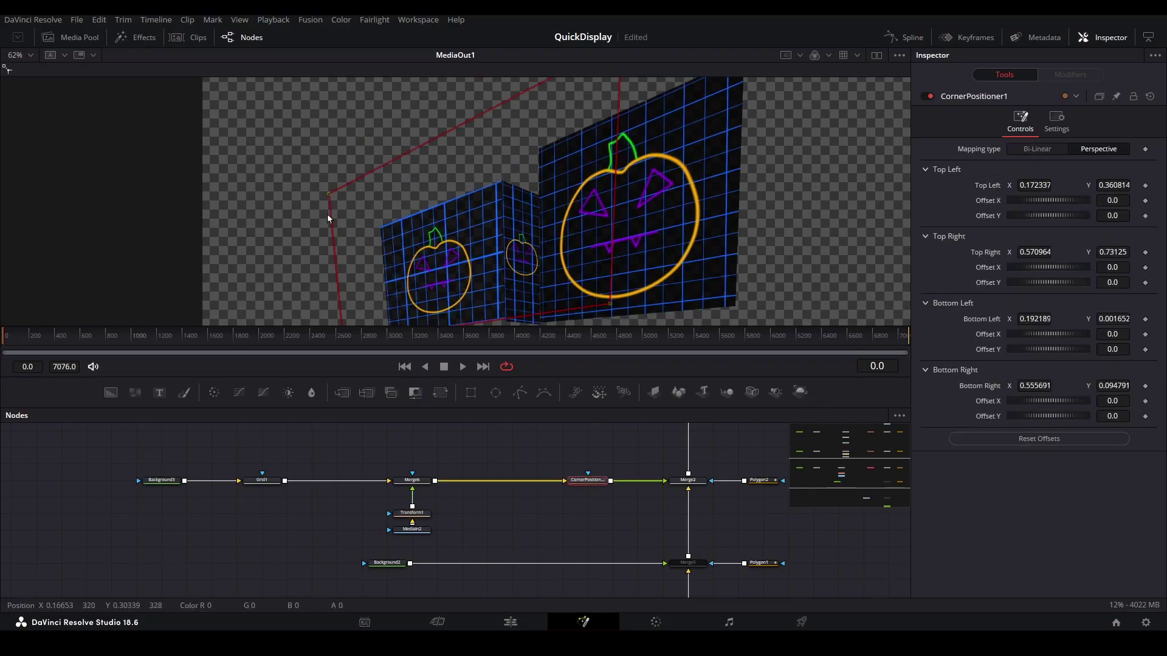
left_click_drag(328, 195, 323, 172)
scroll(585, 188, "up", 3)
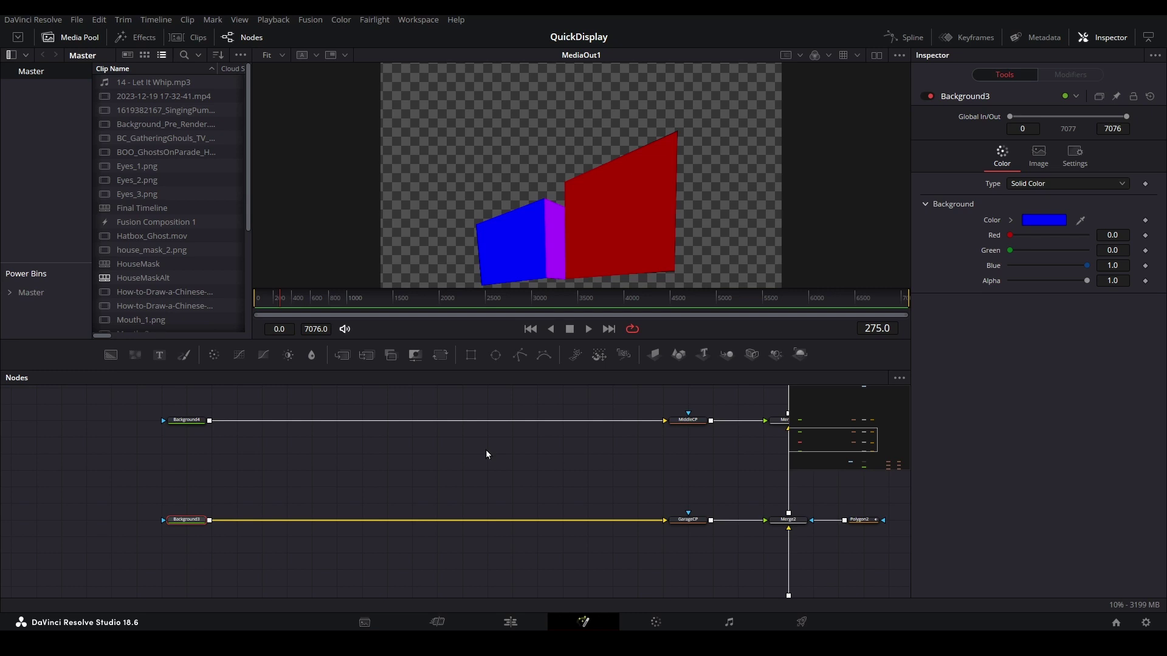
Switch to the Edit page timeline
left_click(510, 624)
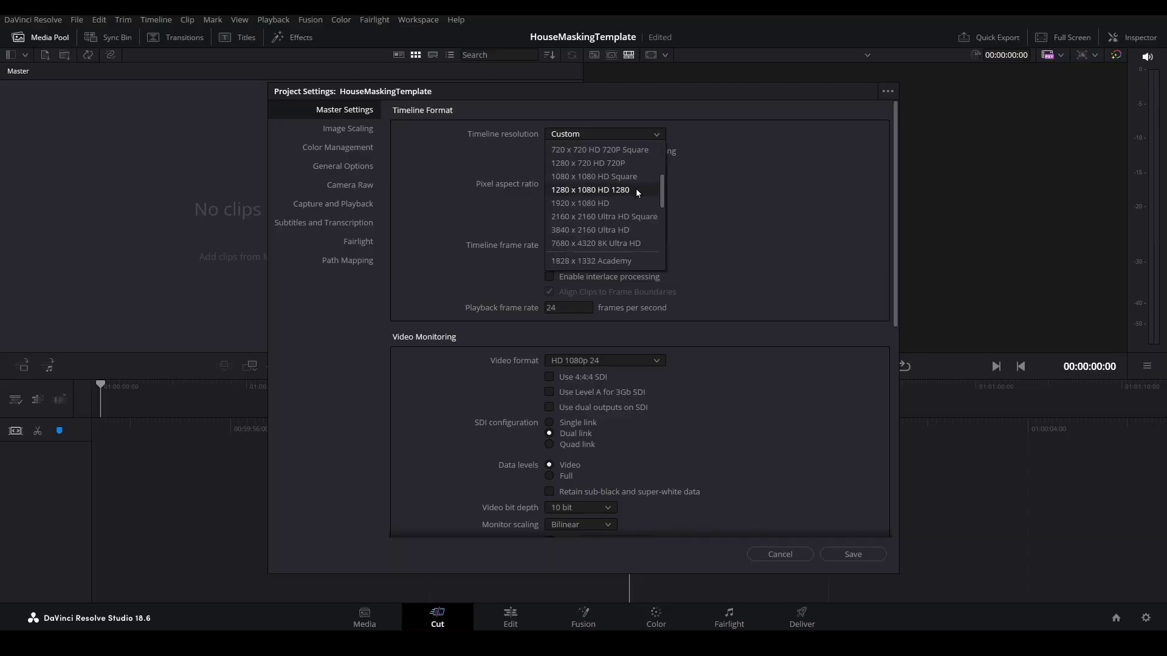
Set the timeline resolution to 1920 x 1080 HD and add a polygon point along the house outline
left_click(628, 204)
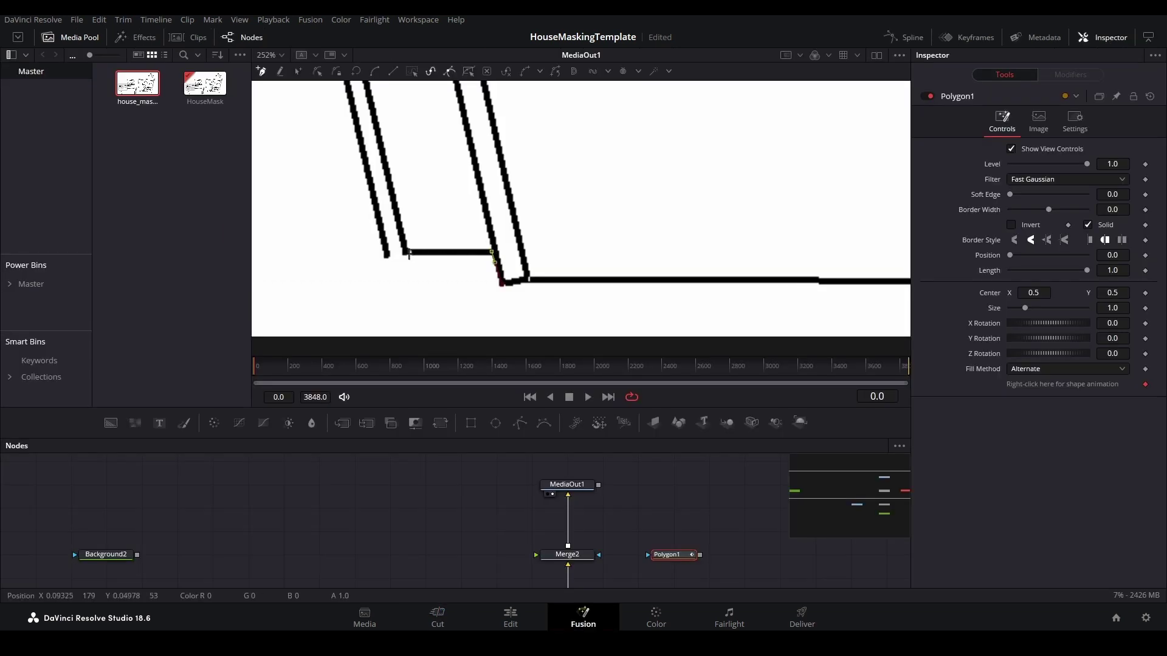
left_click(405, 252)
scroll(382, 258, "up", 3)
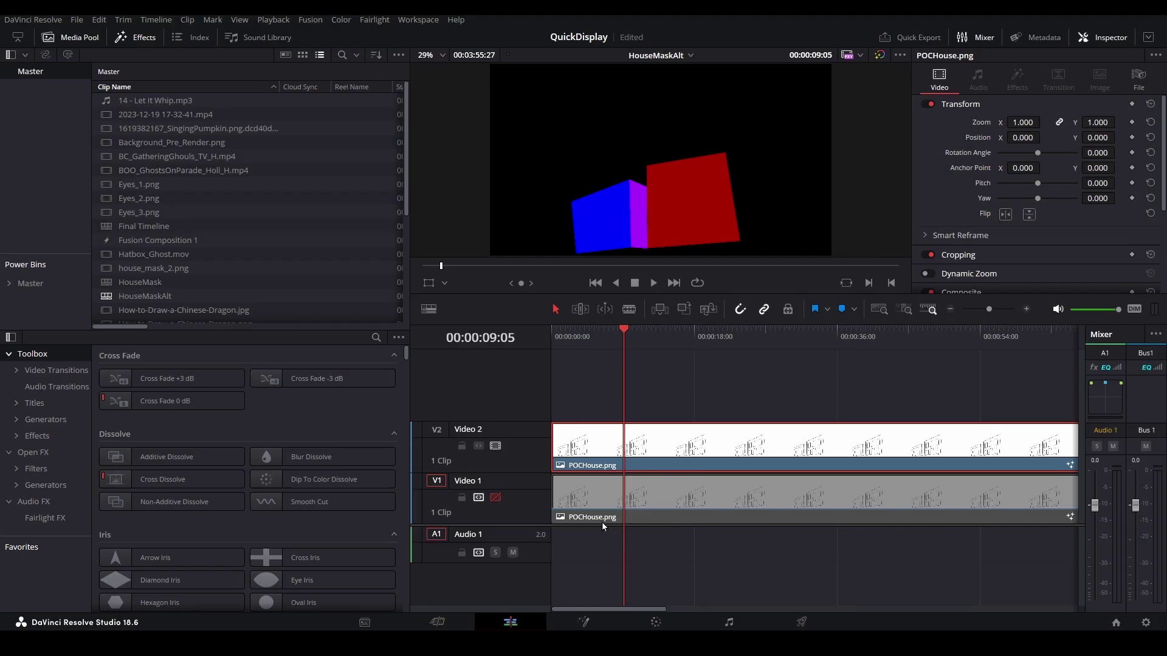
Open the V2 clip in Fusion and drag Polygon4's top-right point toward the black corner
right_click(653, 449)
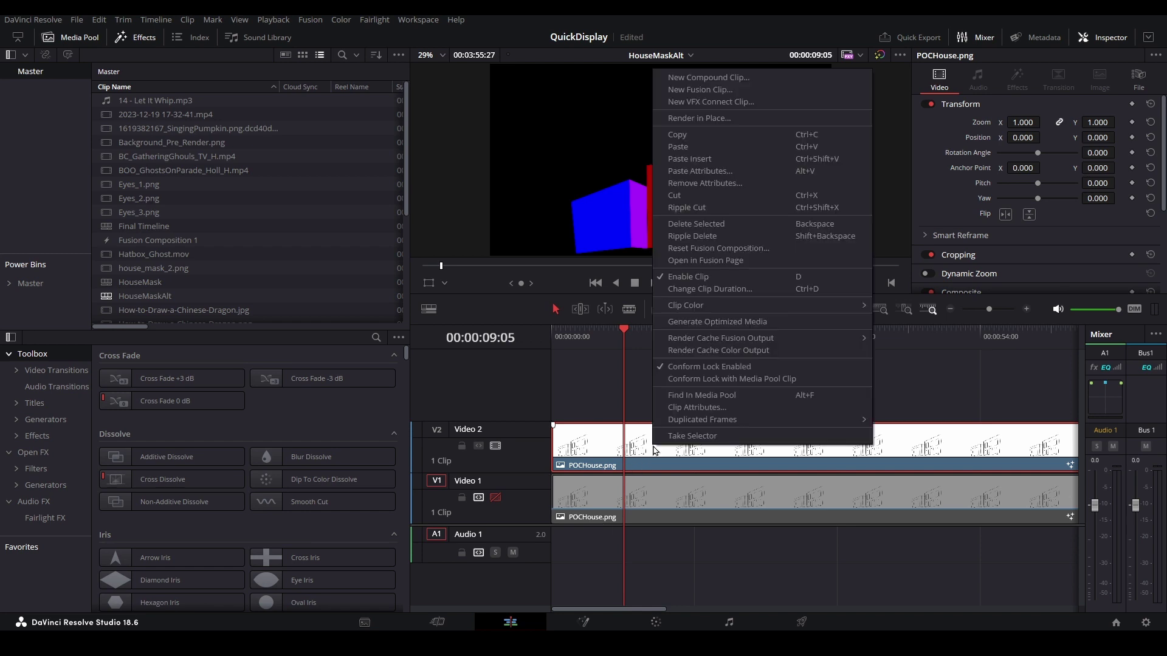
left_click(688, 261)
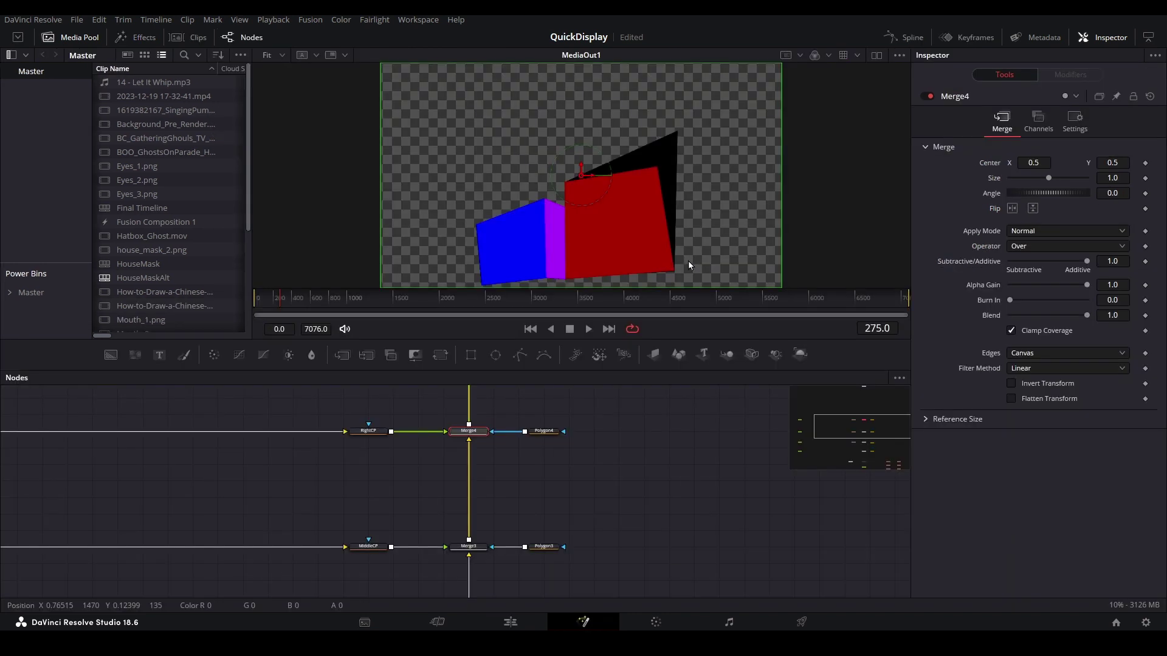
left_click(546, 431)
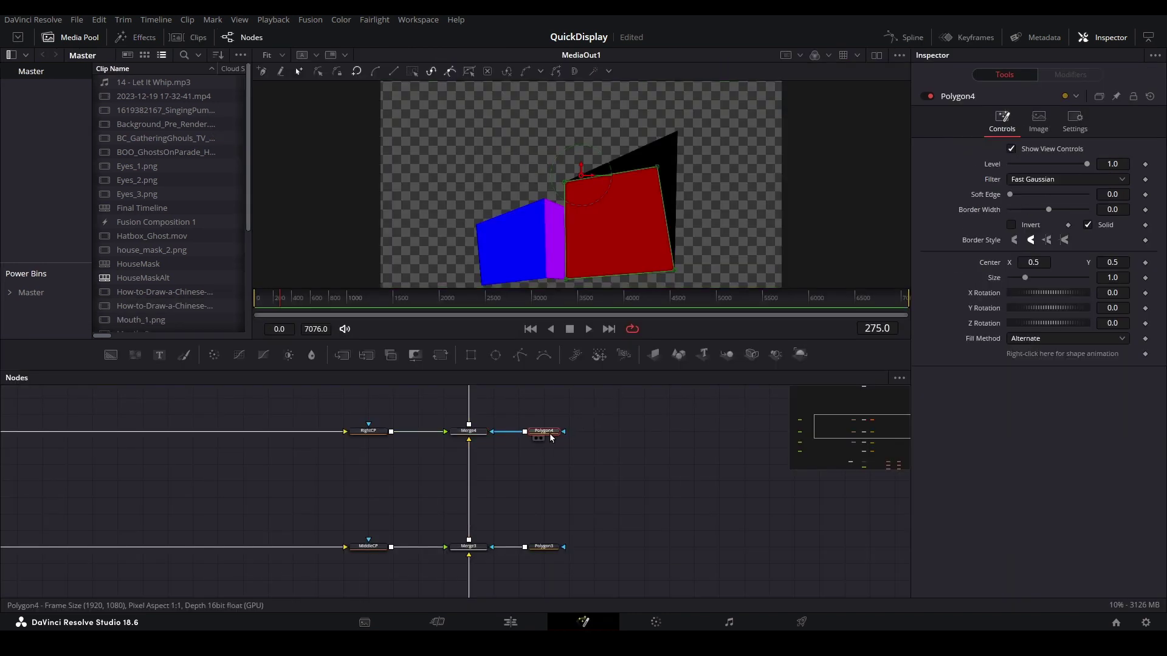
scroll(658, 182, "up", 2)
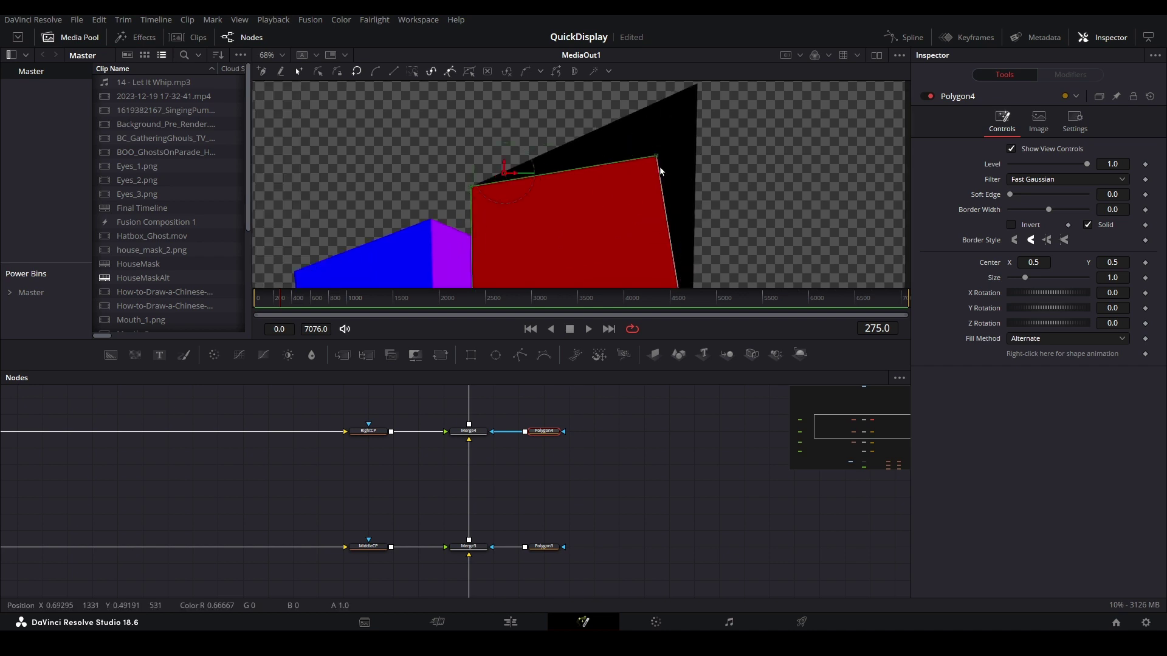
left_click_drag(657, 155, 694, 89)
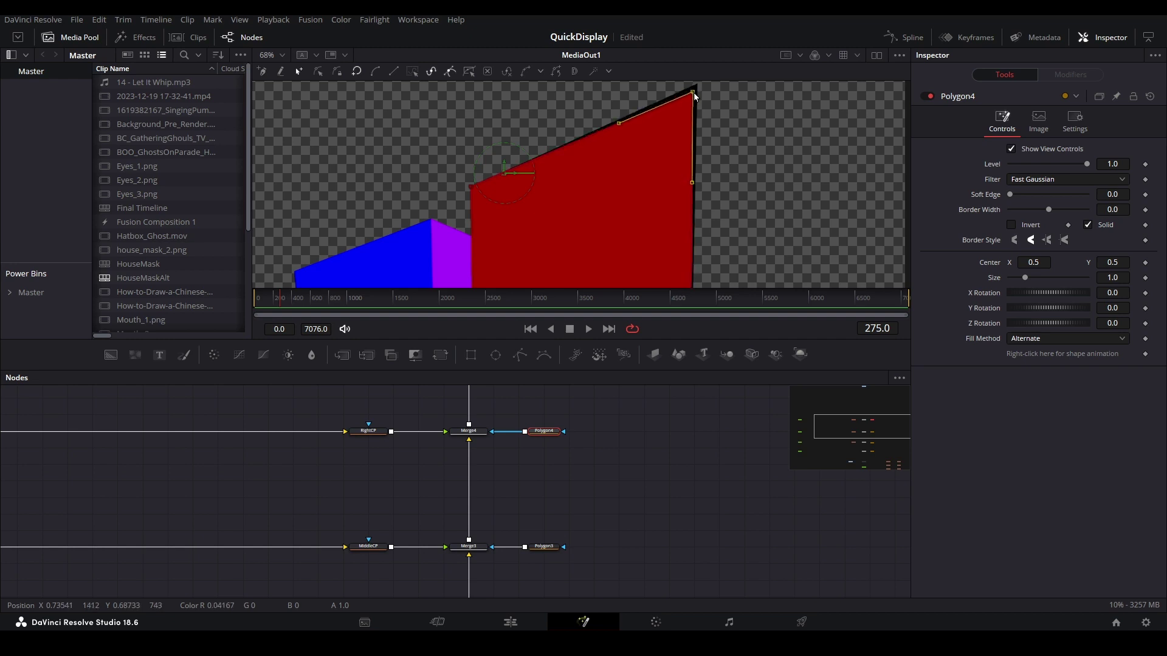
Reselect Polygon4 and nudge its top-right point higher to hide the black edge
left_click(529, 628)
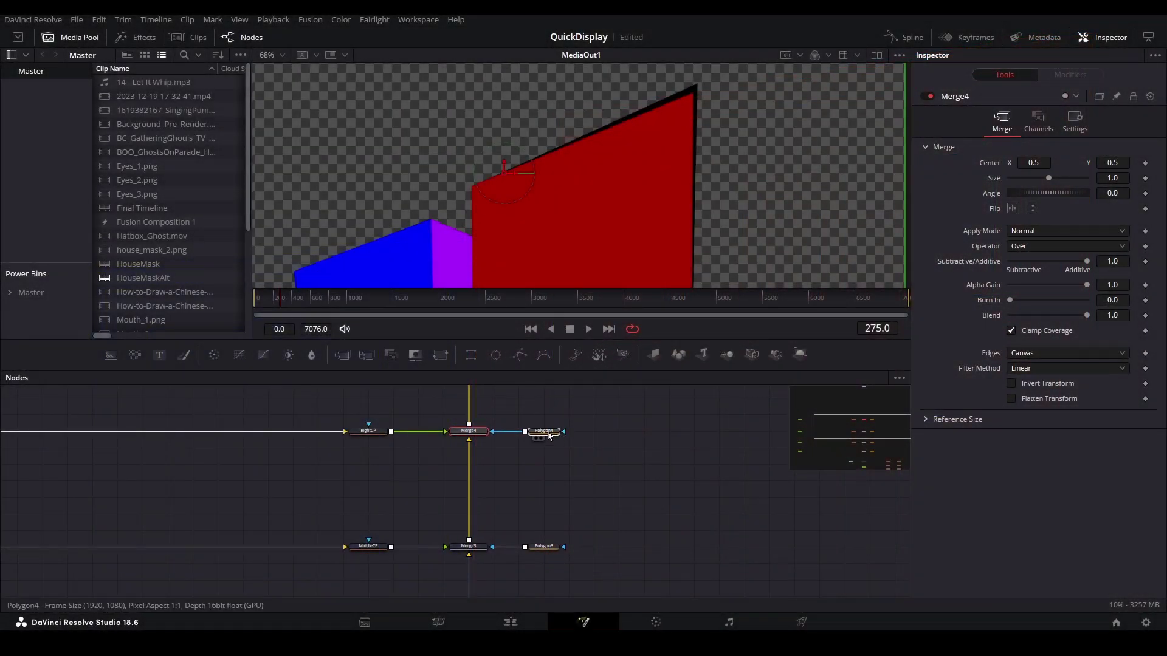
left_click(549, 435)
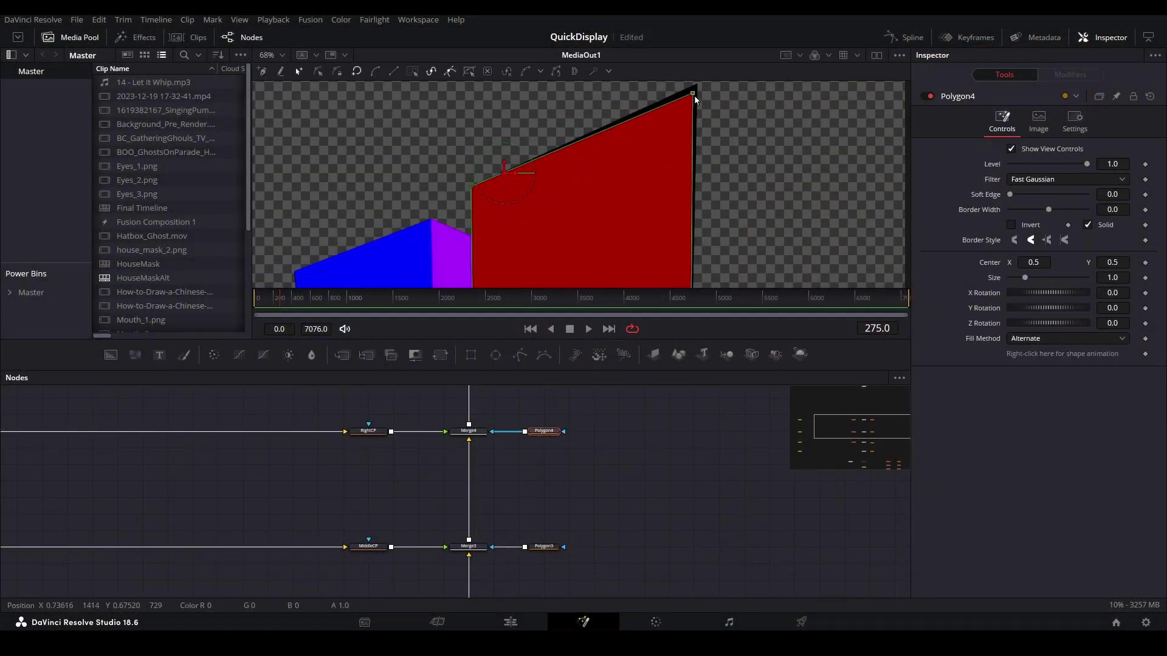
left_click_drag(694, 95, 699, 87)
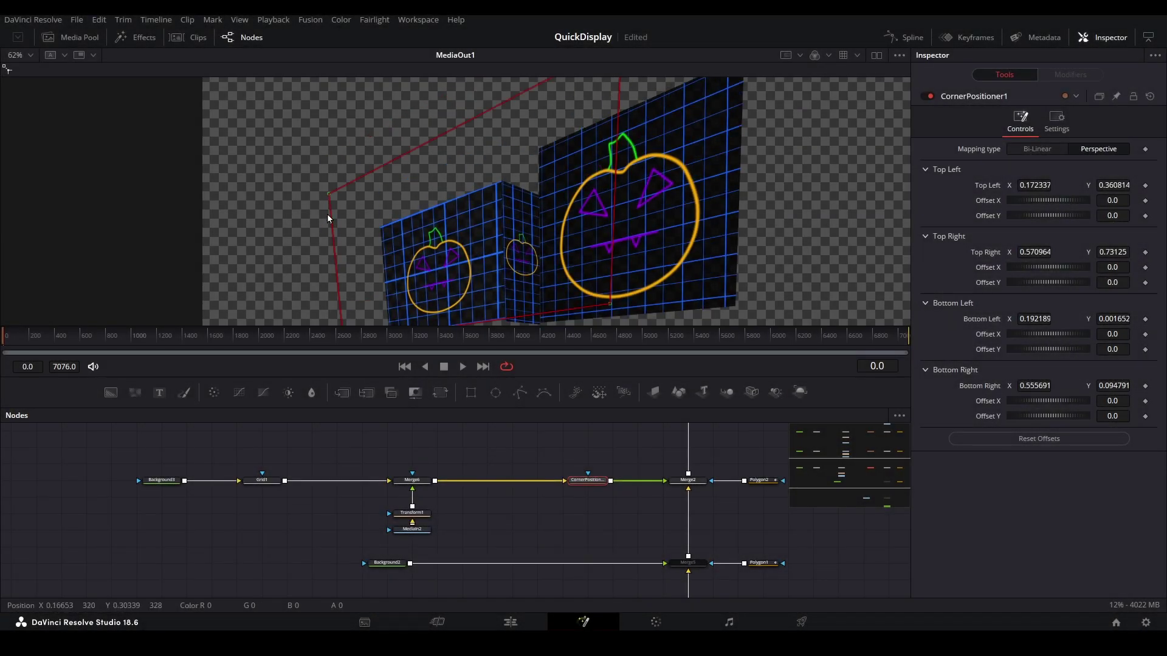
Drag CornerPositioner1's top-left and top-right handles upward to refit the grid
left_click_drag(328, 194, 323, 170)
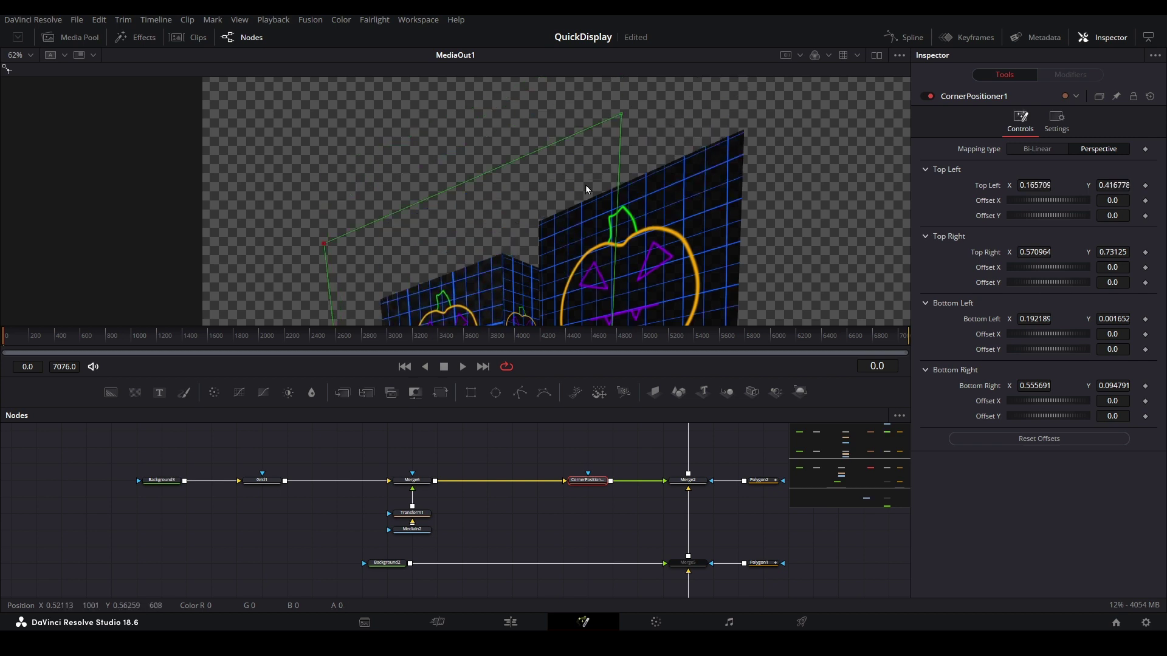
left_click_drag(621, 113, 618, 93)
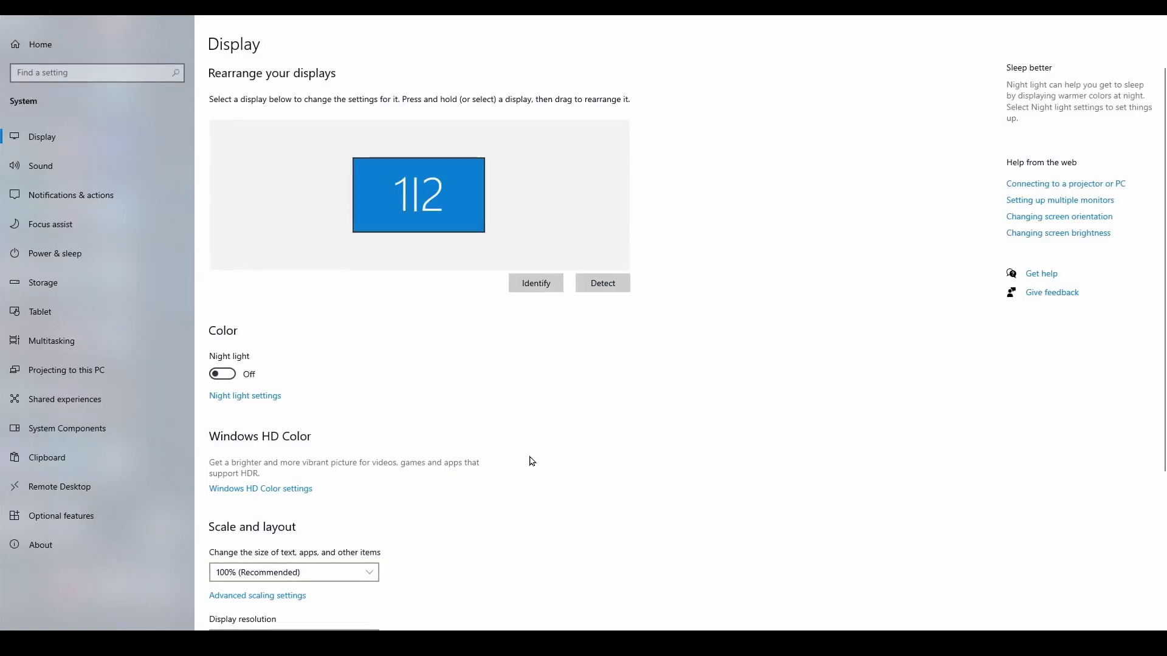
Set Multiple displays to Extend these displays
scroll(529, 461, "down", 5)
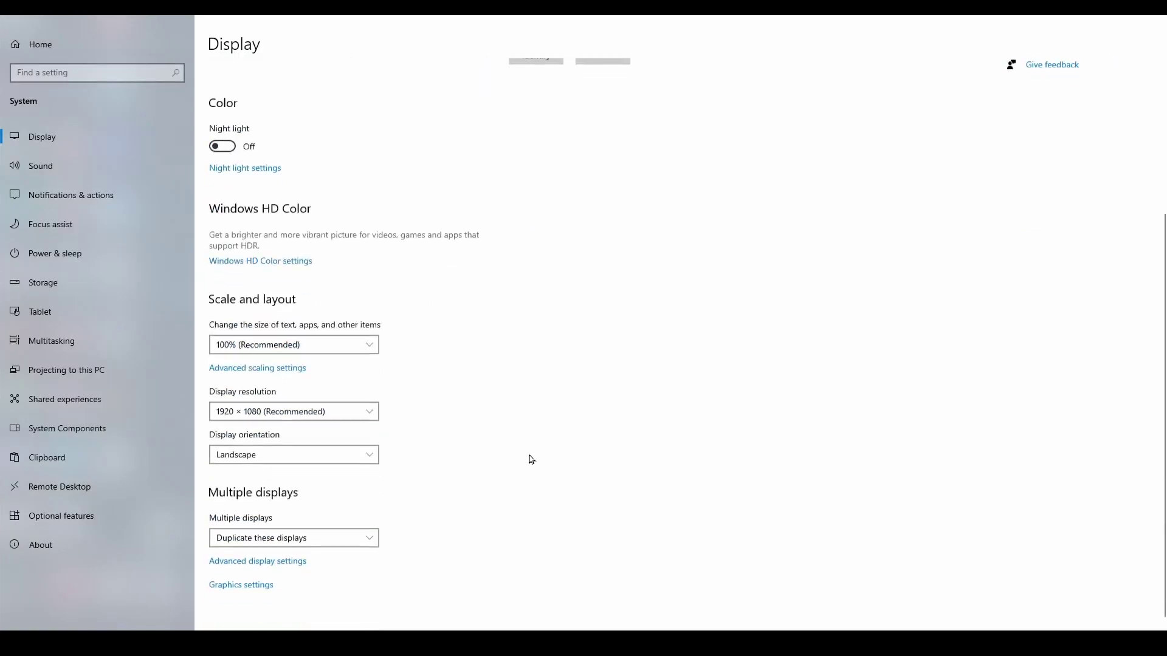
left_click(377, 537)
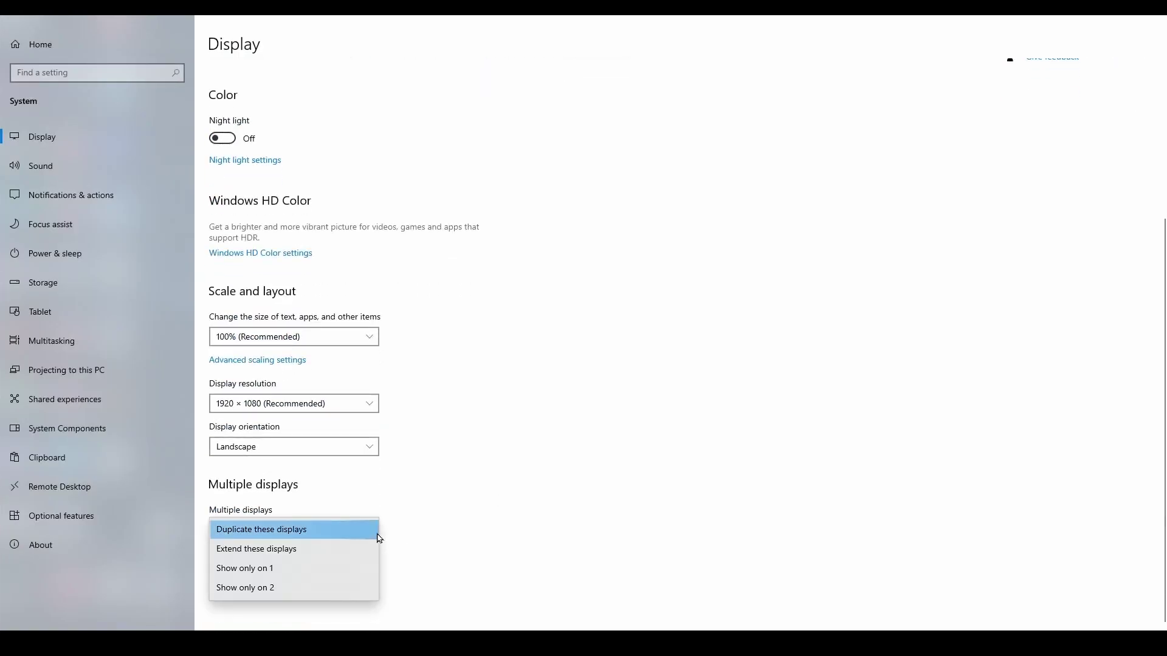
left_click(357, 554)
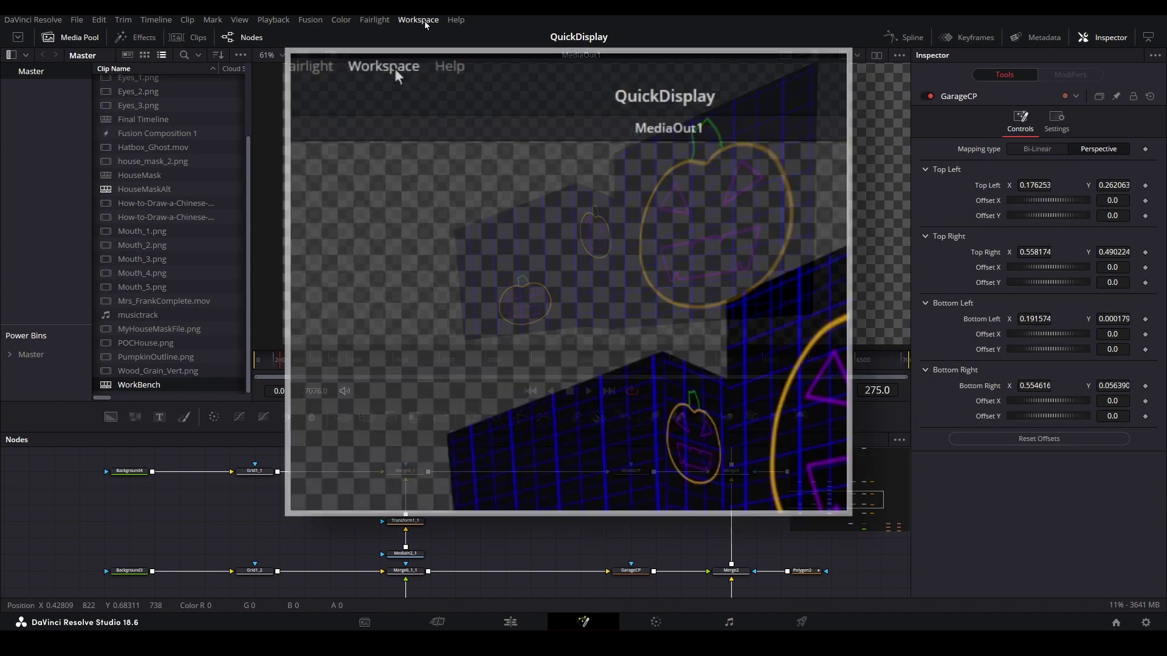
Send the Video Clean Feed to Generic PnP Monitor 2
left_click(424, 20)
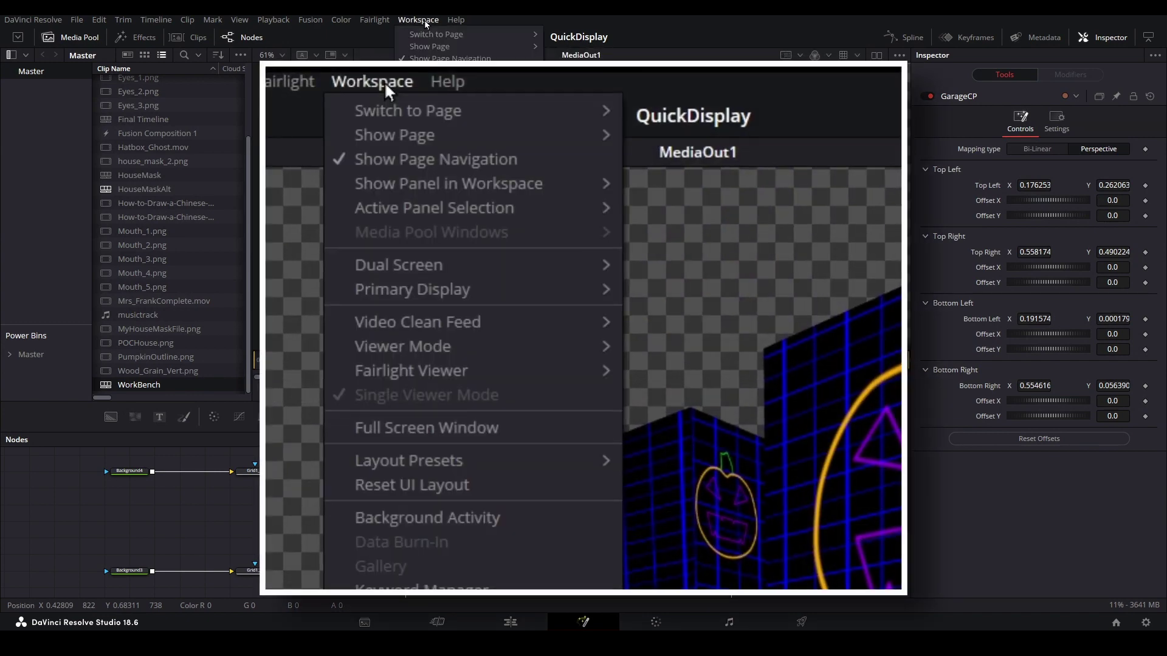
mouse_move(505, 146)
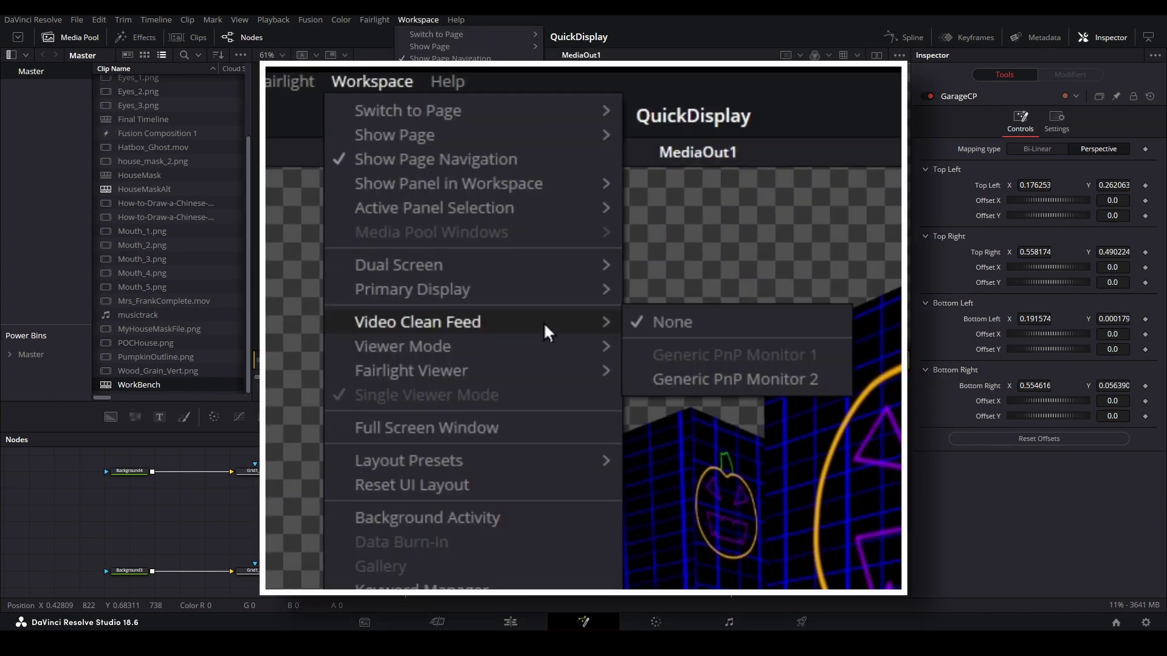
left_click(593, 165)
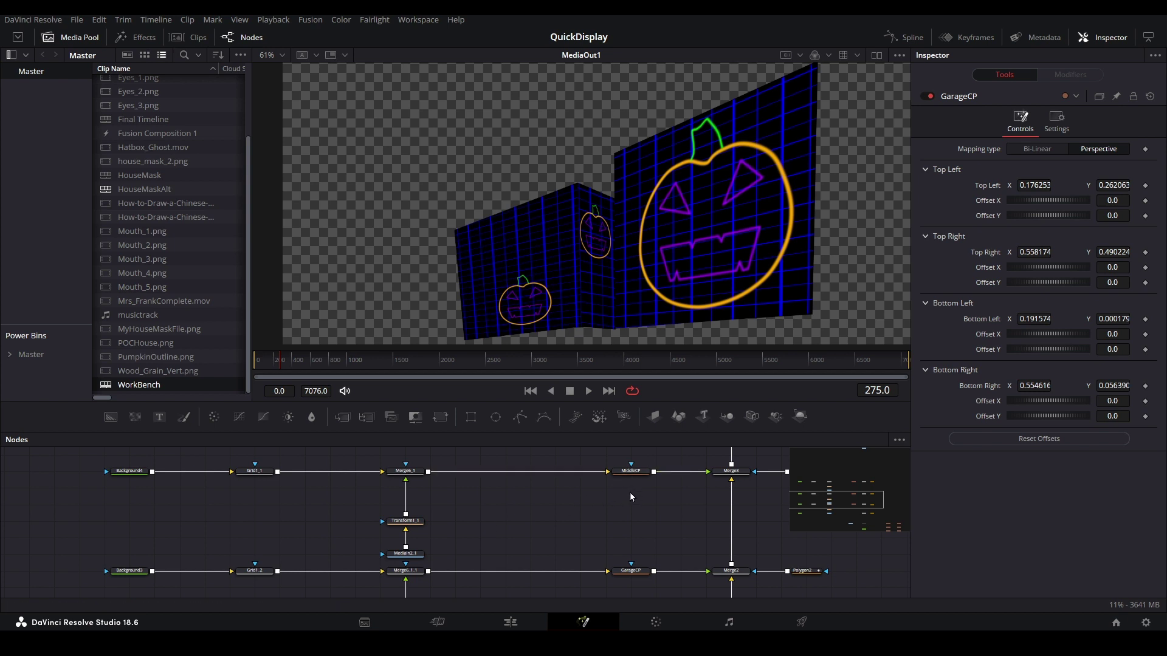
Select GarageCP and pull its top-right corner handle up and left
scroll(629, 492, "up", 1)
scroll(629, 492, "down", 1)
left_click(630, 571)
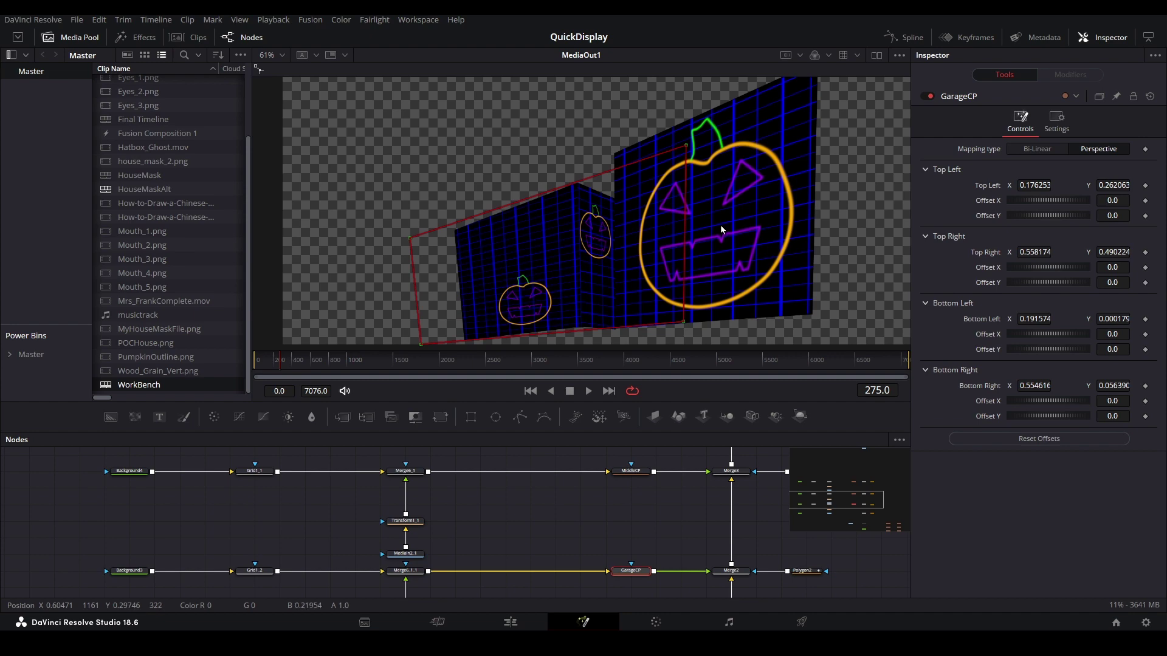
left_click_drag(687, 144, 663, 97)
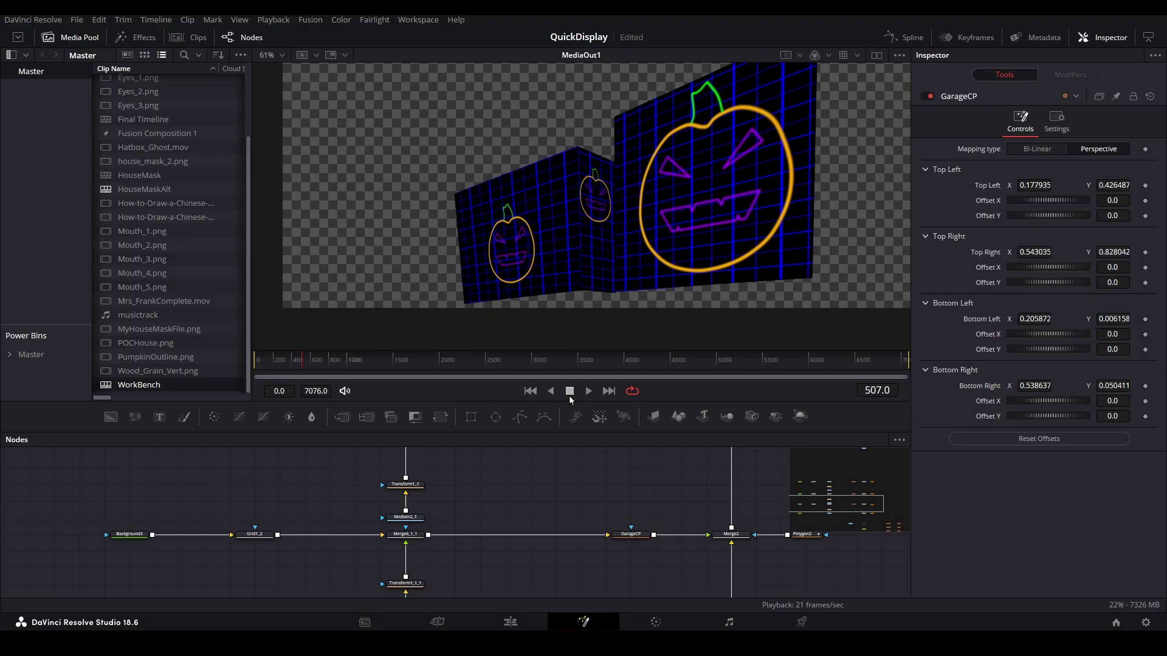
Select the pumpkin grid's Transform1_1 node in the node graph
scroll(557, 499, "down", 2)
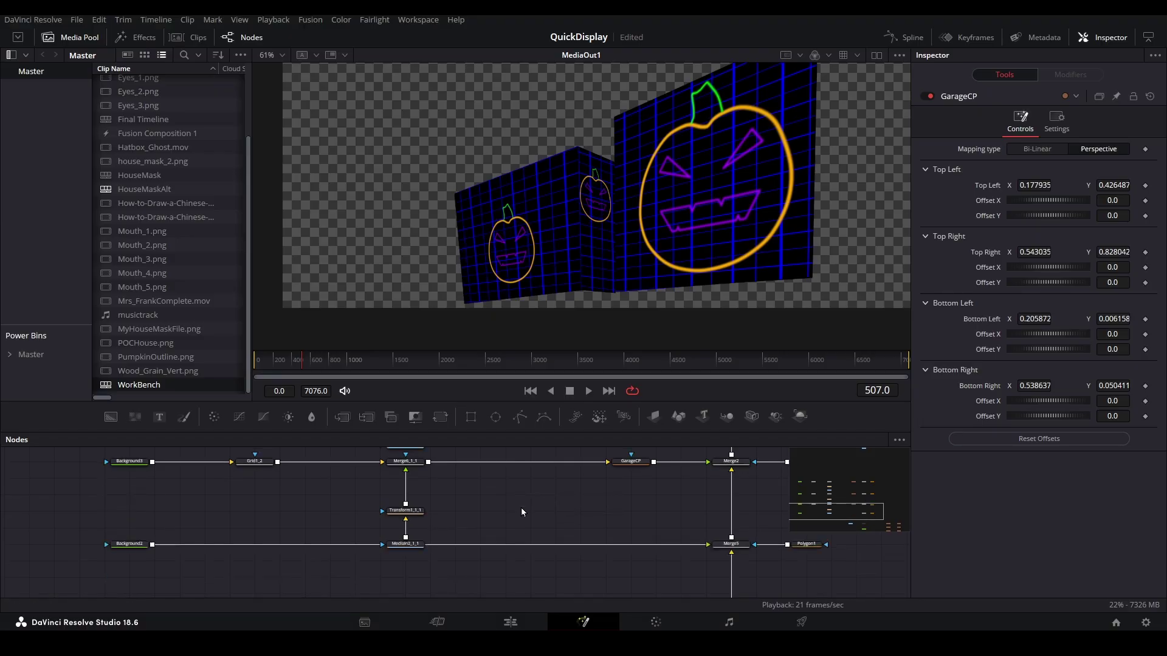
scroll(469, 506, "up", 6)
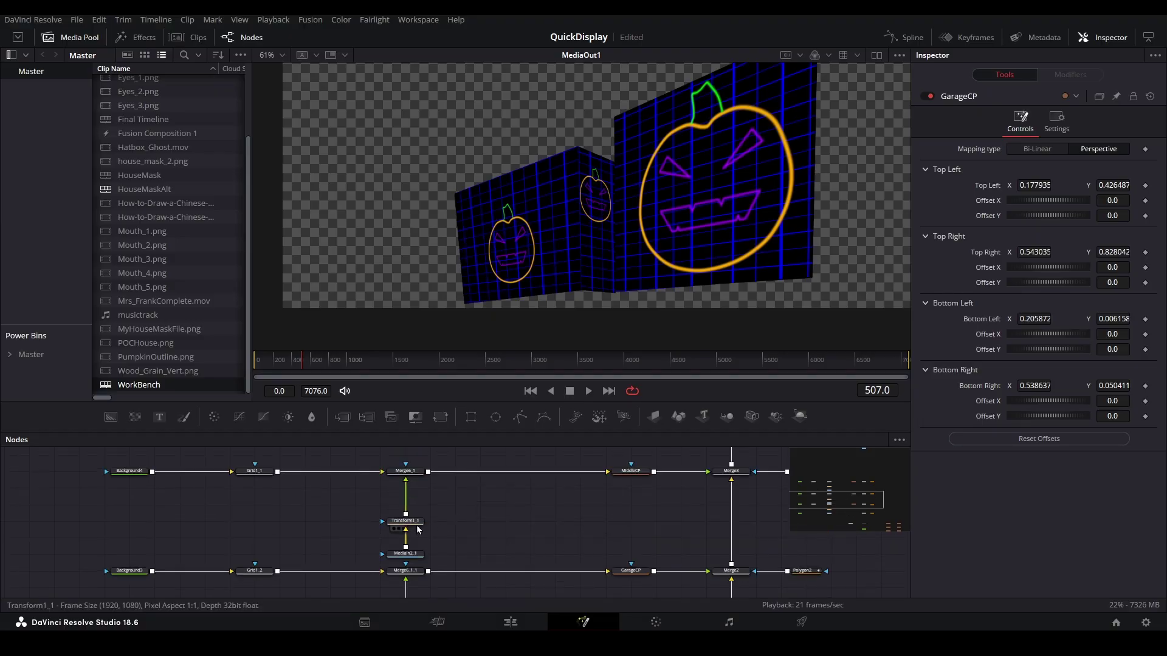
left_click(418, 530)
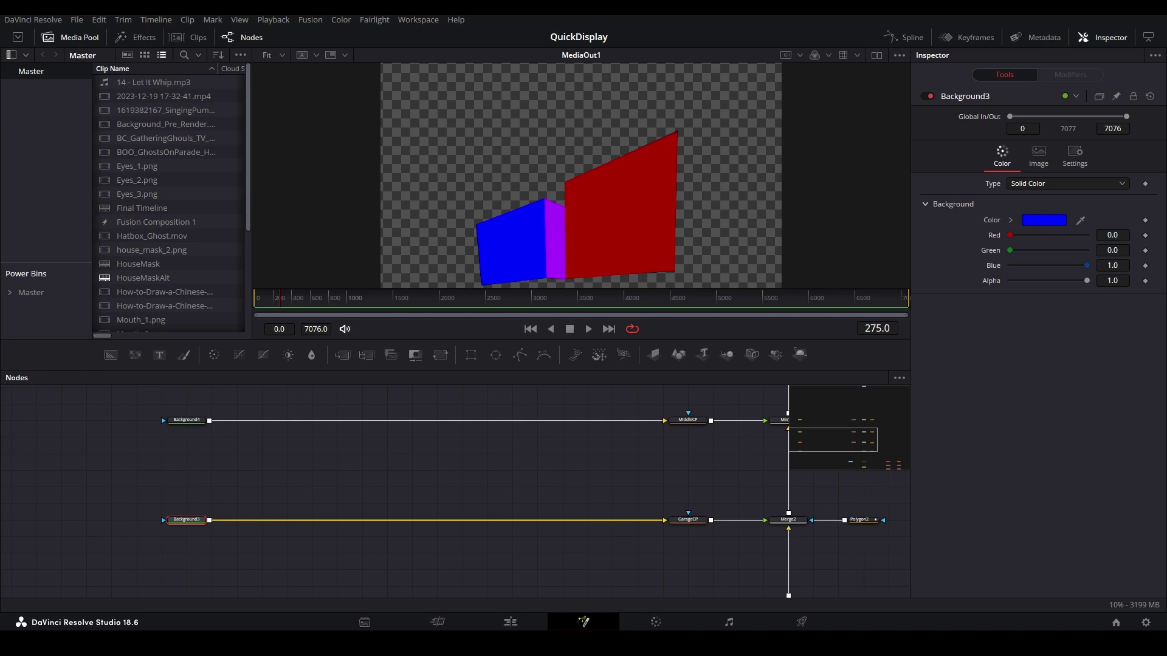
Return to the Edit page showing the HouseMaskAlt timeline
left_click(510, 629)
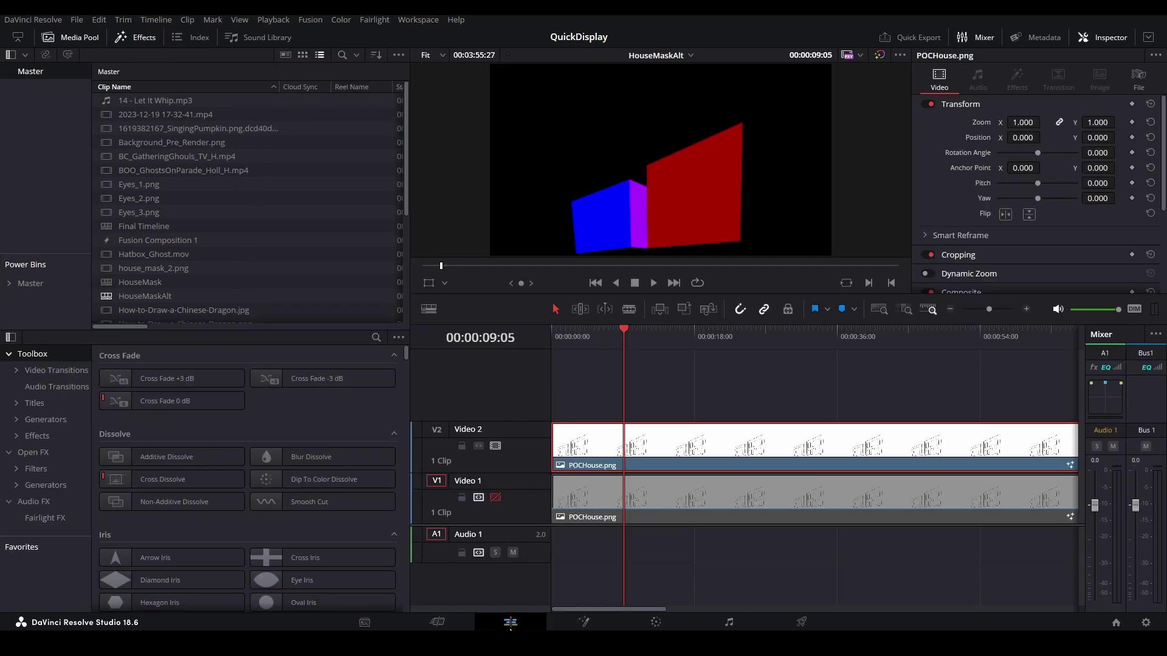